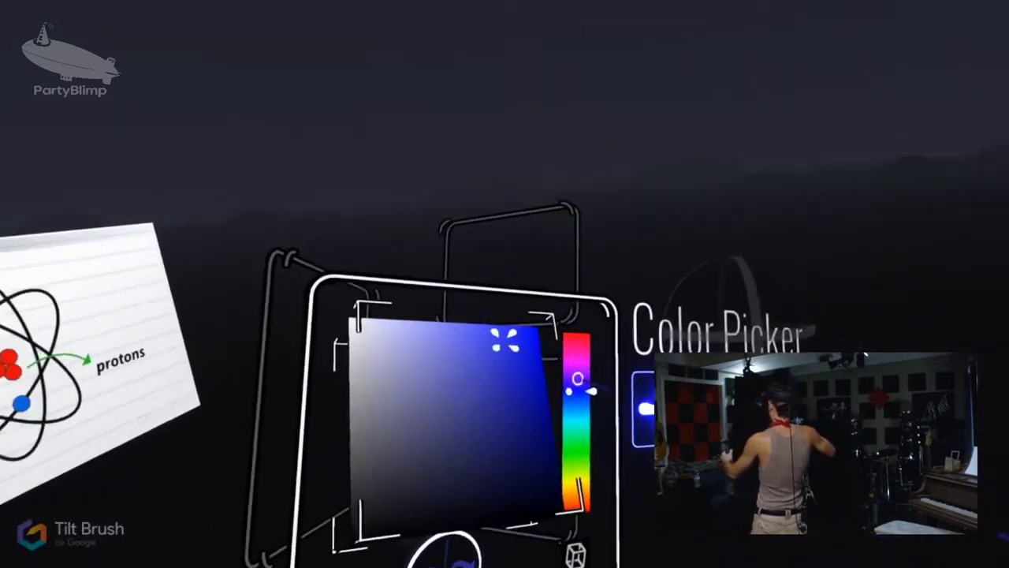
Switch the paint colour from blue to red
left_click(627, 363)
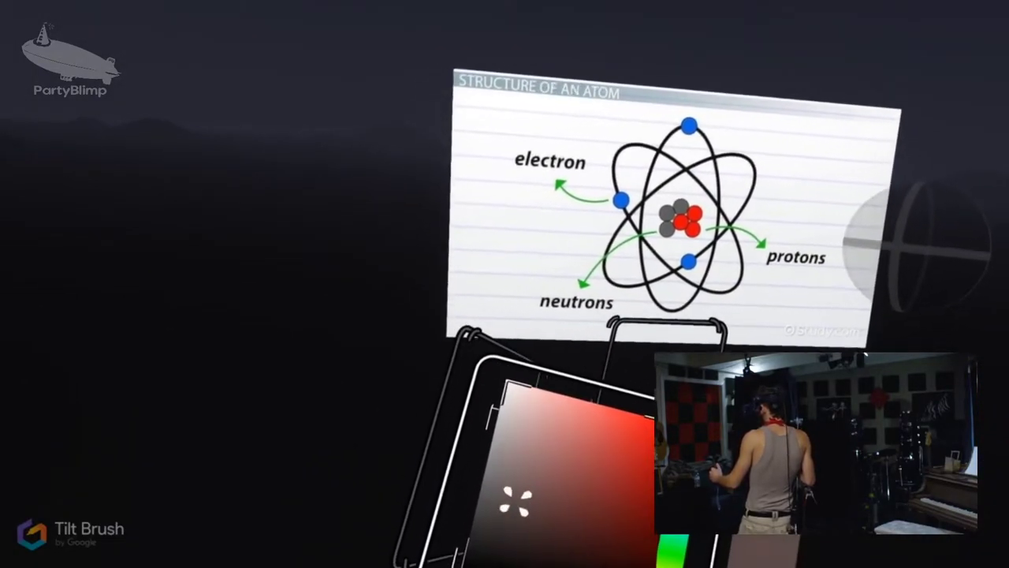
Drag the colour marker to a deeper, pure red matching the diagram's protons
mouse_move(516, 501)
left_mouse_down()
mouse_move(620, 524)
mouse_move(662, 552)
left_mouse_up()
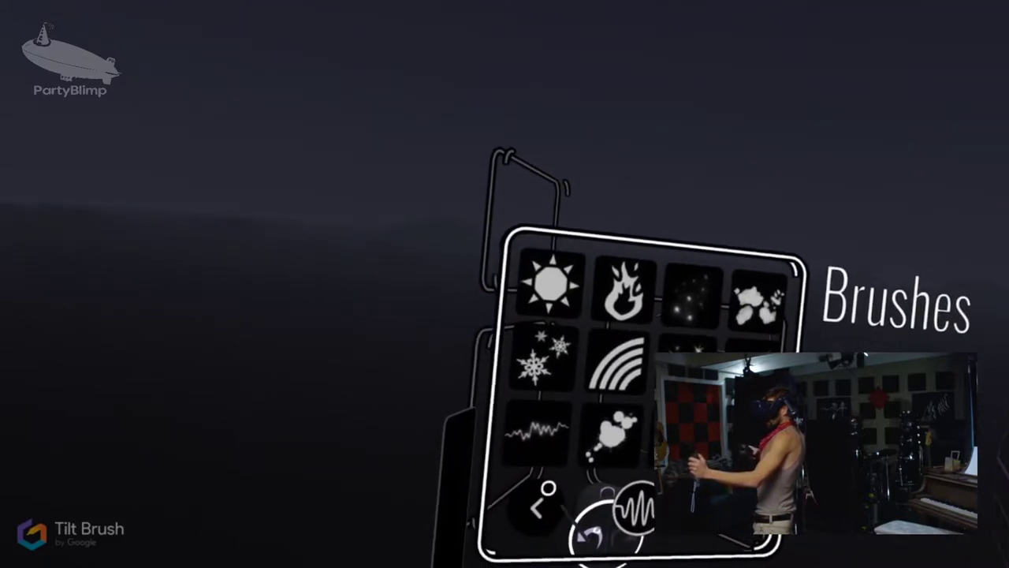
Page through the brushes and select the Streamers brush for the electron trails
left_click(541, 507)
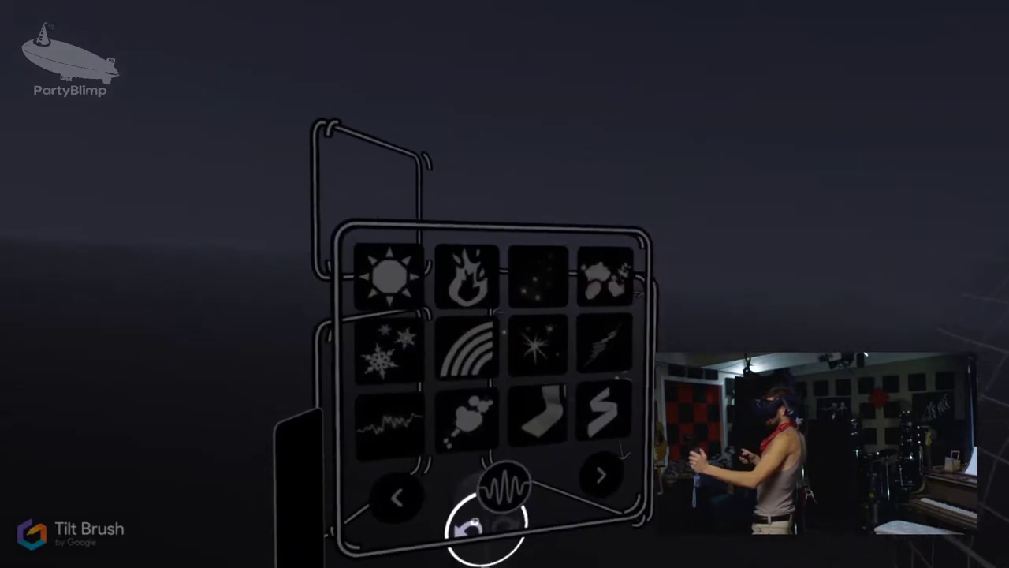
left_click(600, 473)
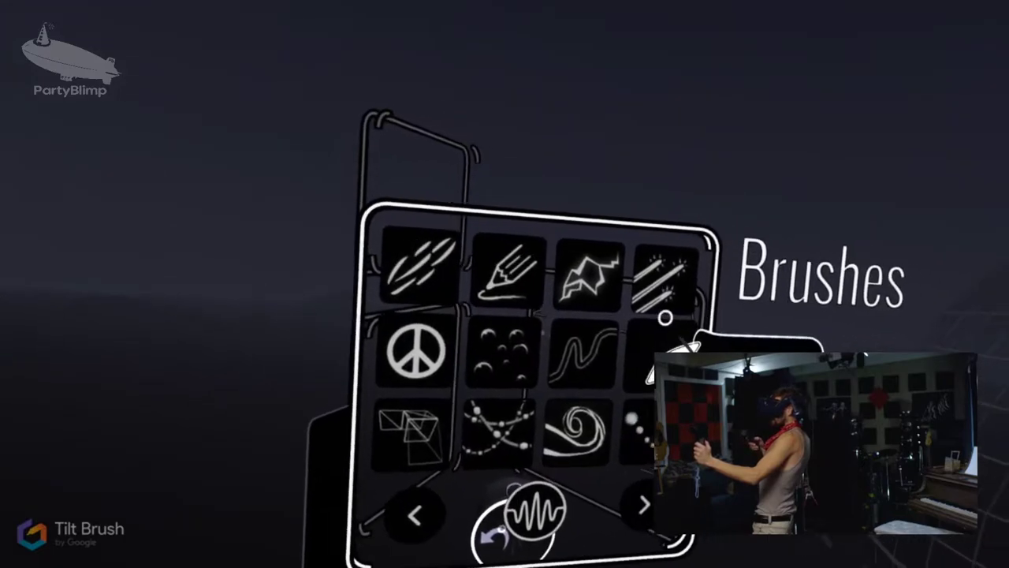
left_click(588, 333)
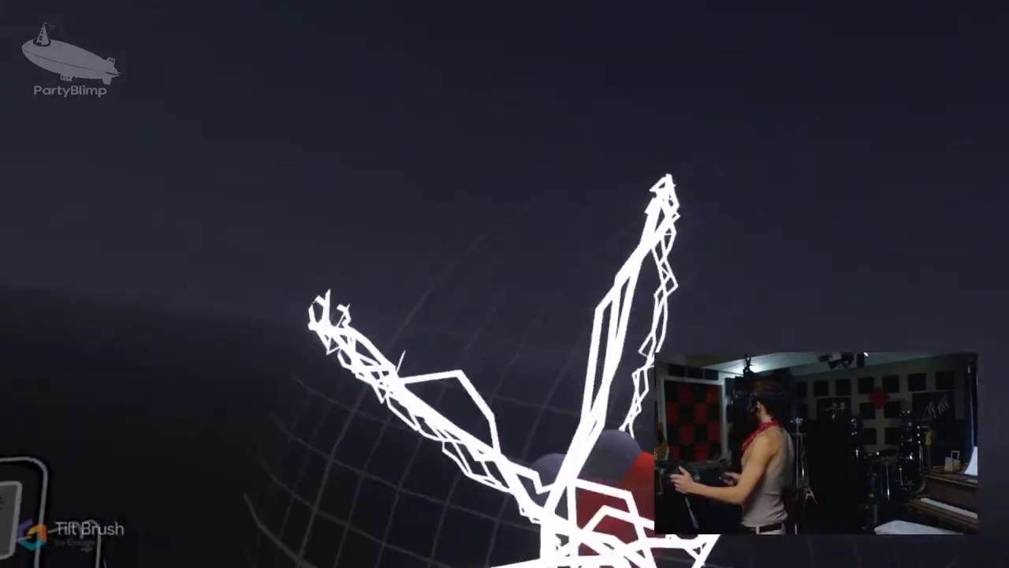
Draw another looping lightning orbit ring around the nucleus
left_click_drag(615, 386, 646, 285)
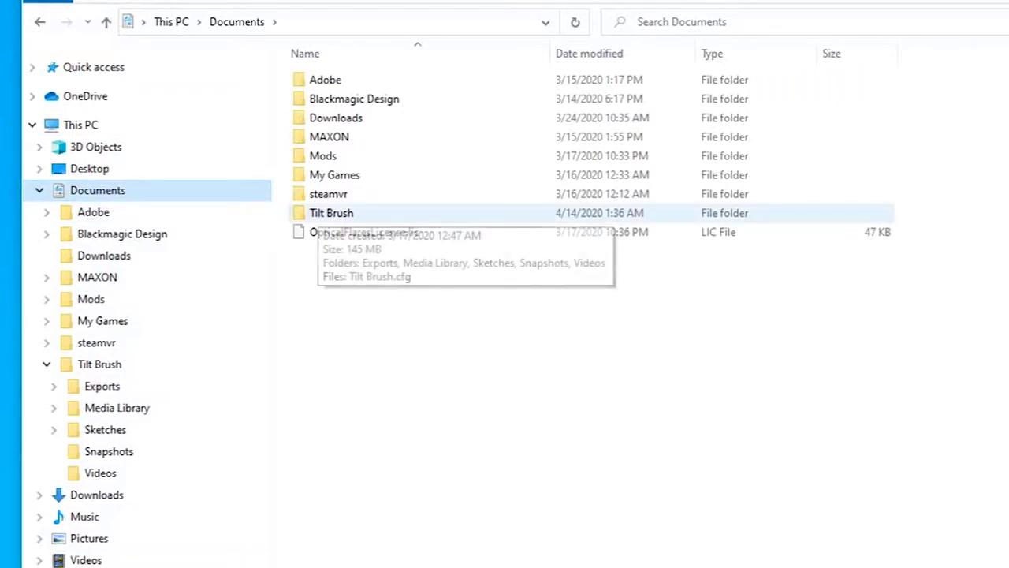
Go into Documents > Tilt Brush and open the Media Library's Images folder
double_click(331, 213)
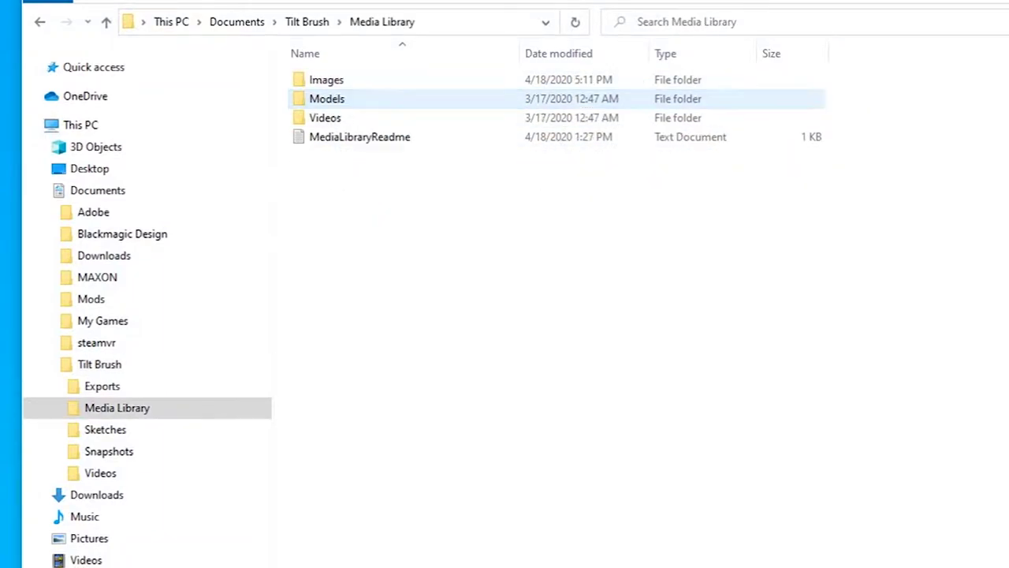
double_click(327, 80)
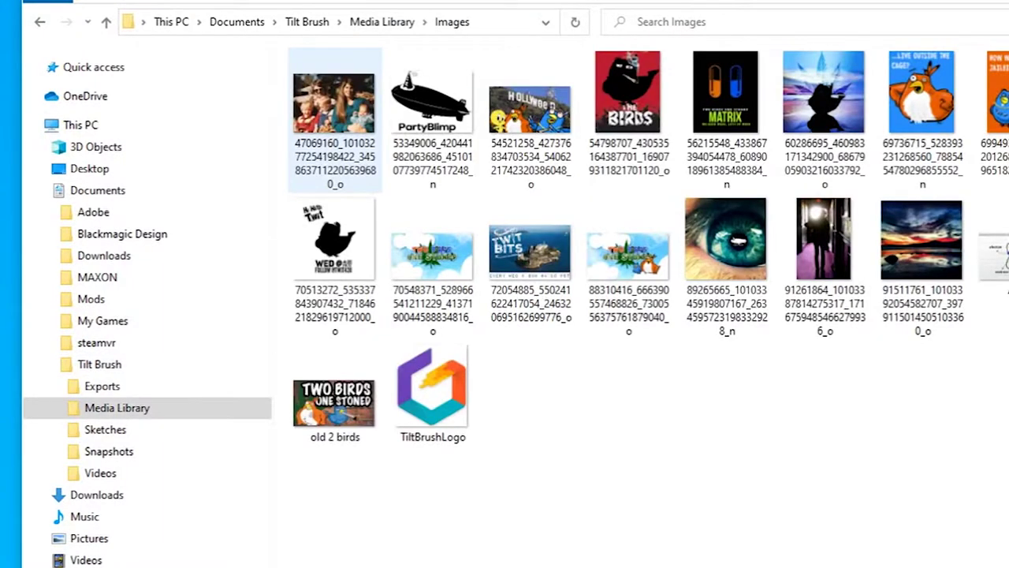